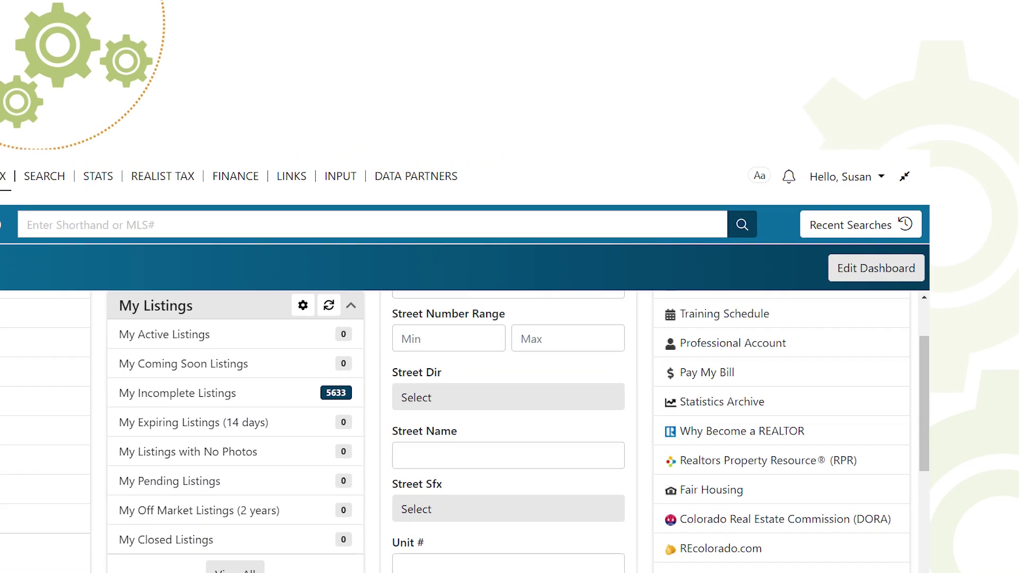
- Go from the Hello, Susan menu to Settings and open Portal Notification Settings
left_click(881, 183)
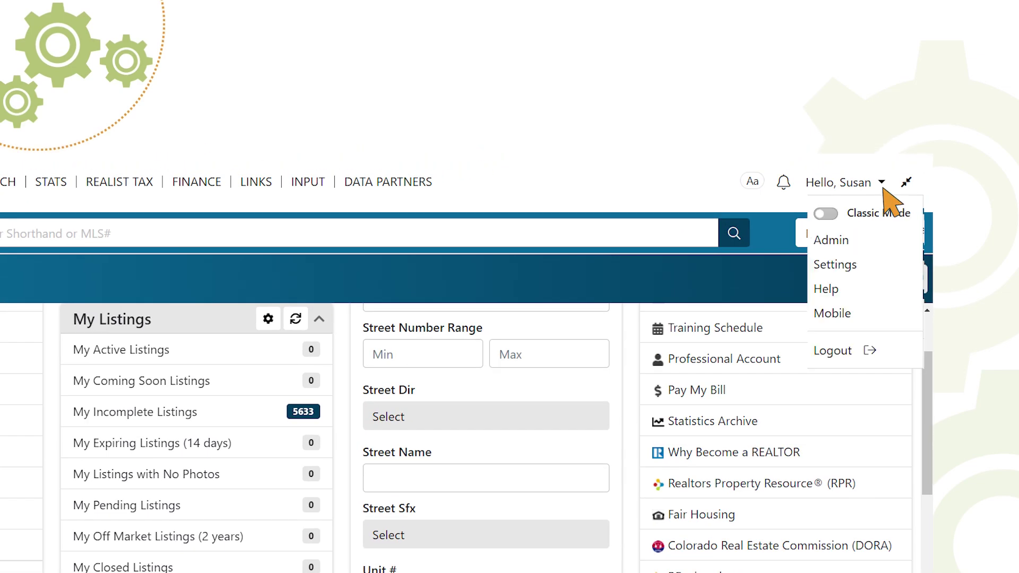
left_click(835, 264)
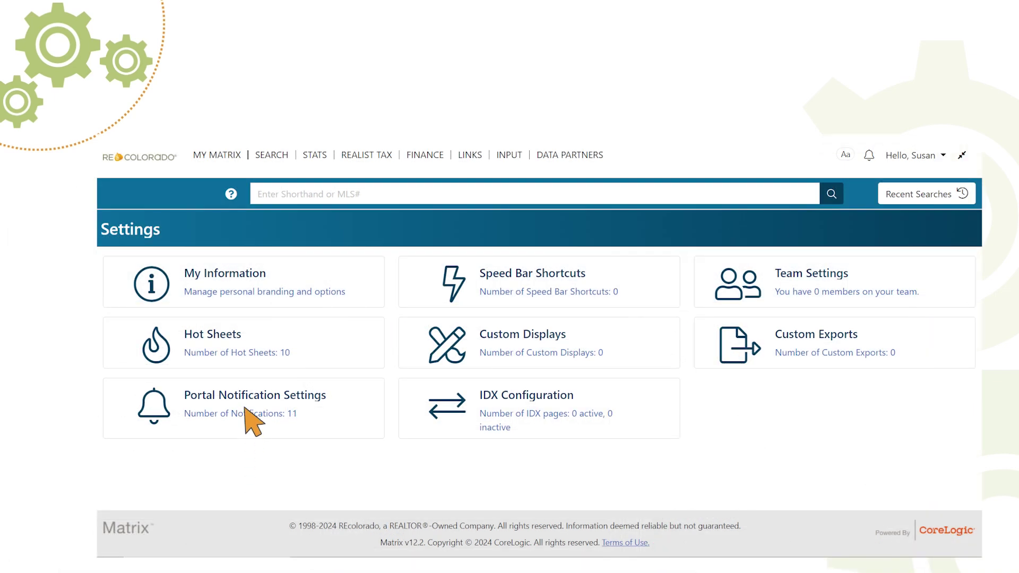
left_click(245, 406)
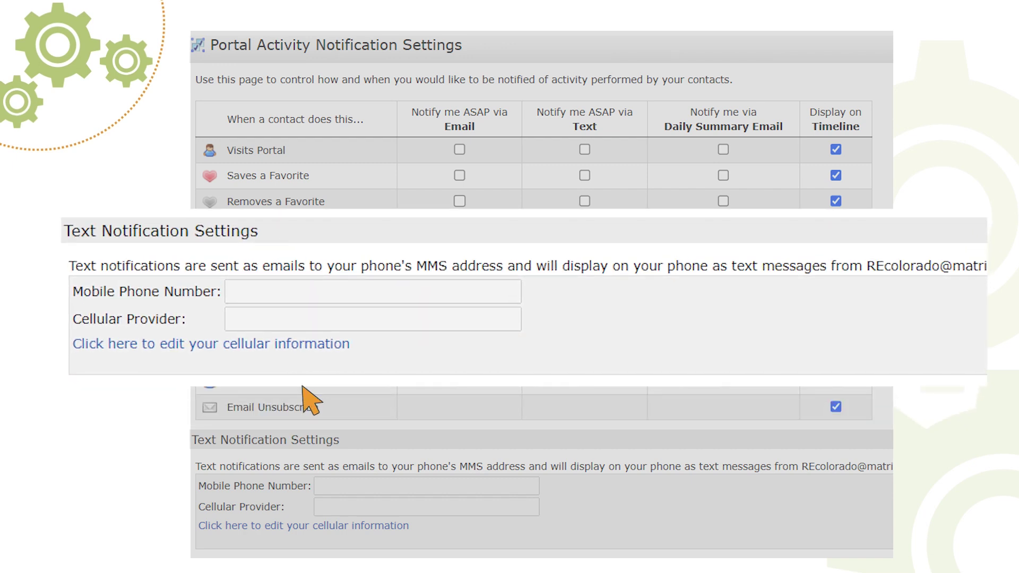
left_click(310, 349)
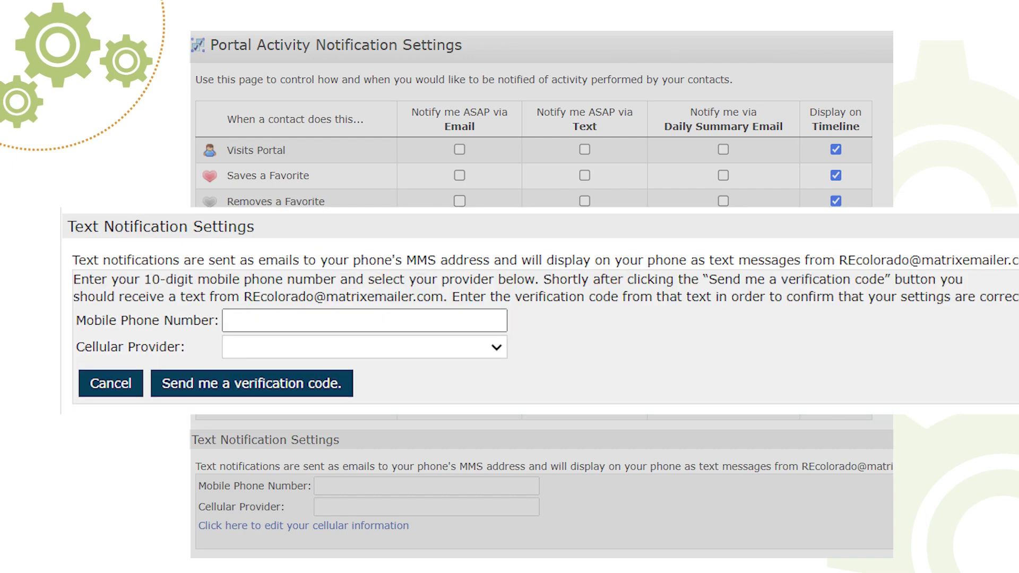
left_click(363, 320)
type("1234567890")
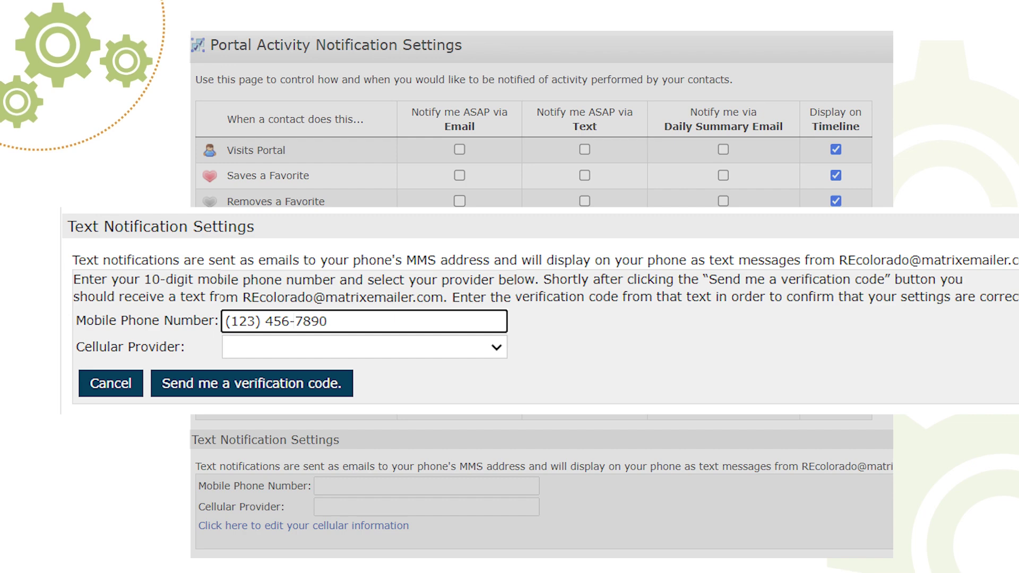
left_click(499, 350)
left_click(303, 267)
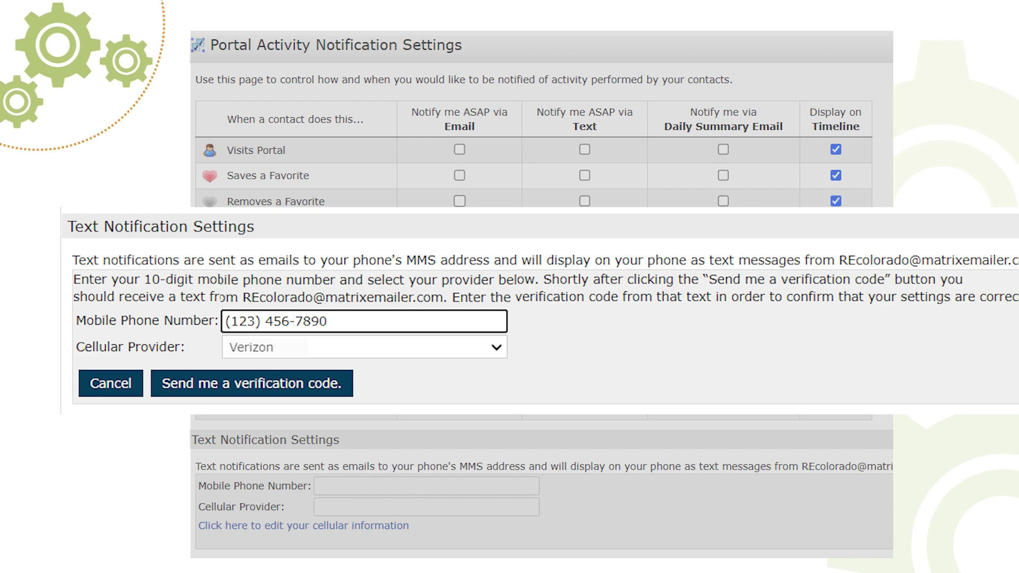